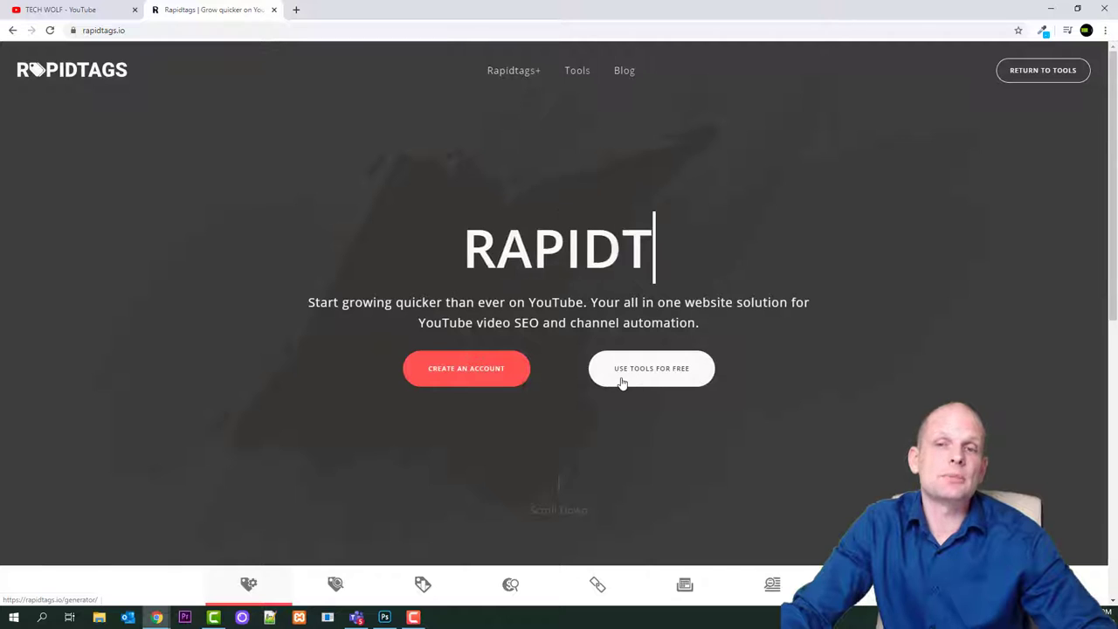
- Open the free Rapidtags tools and generate tags for the title "gaming" in the Tag Generator
{"action": "left_click", "coordinate": [652, 383]}
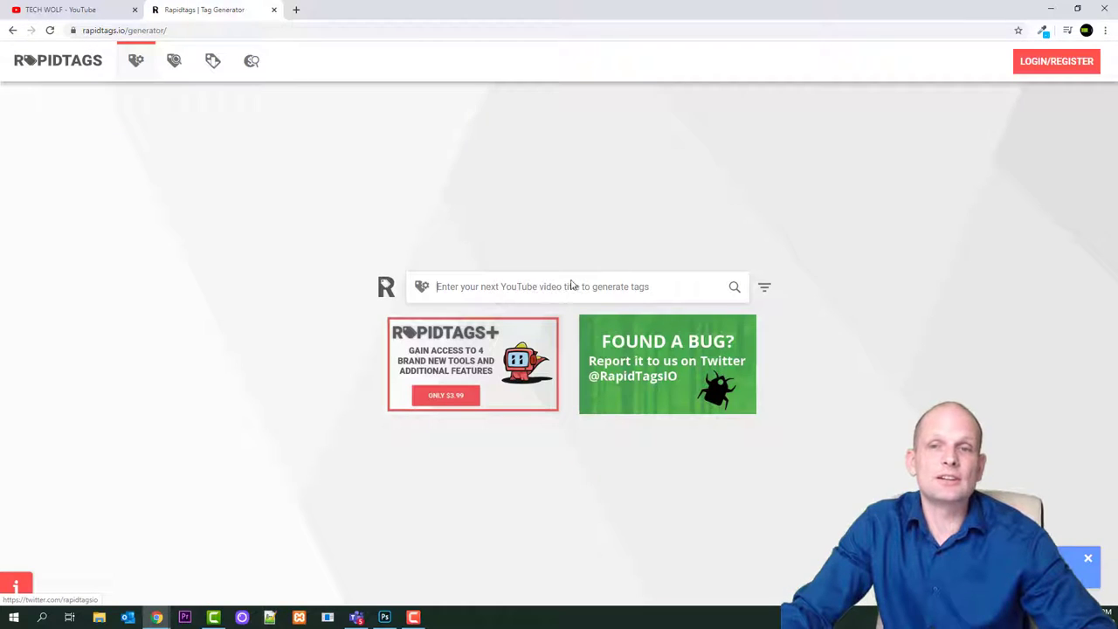
{"action": "left_click", "coordinate": [451, 288]}
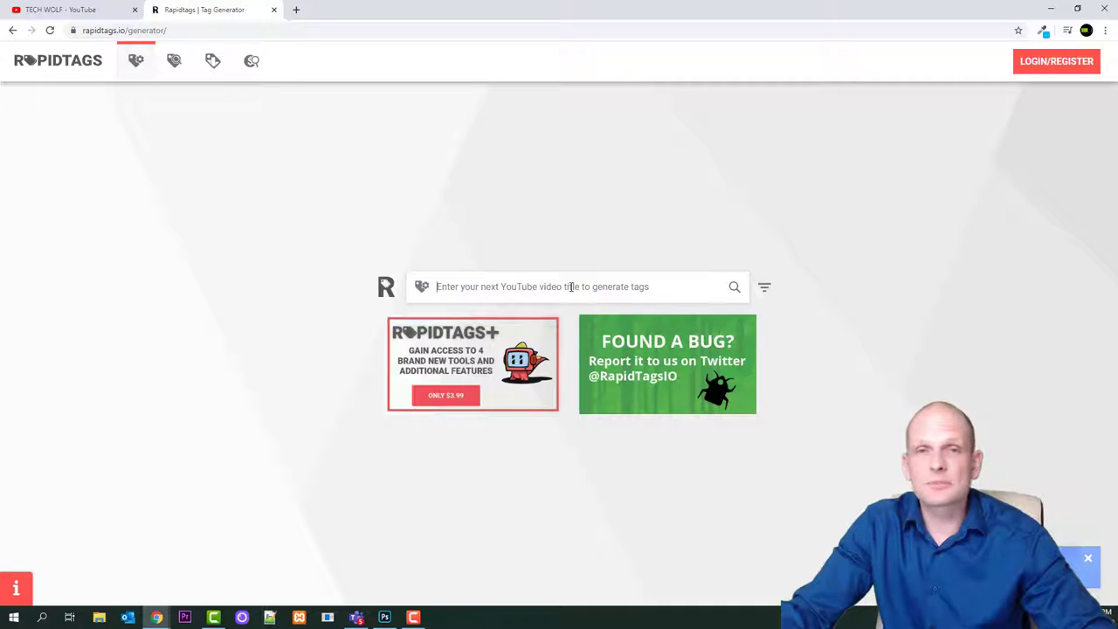
{"action": "type", "text": "gaming"}
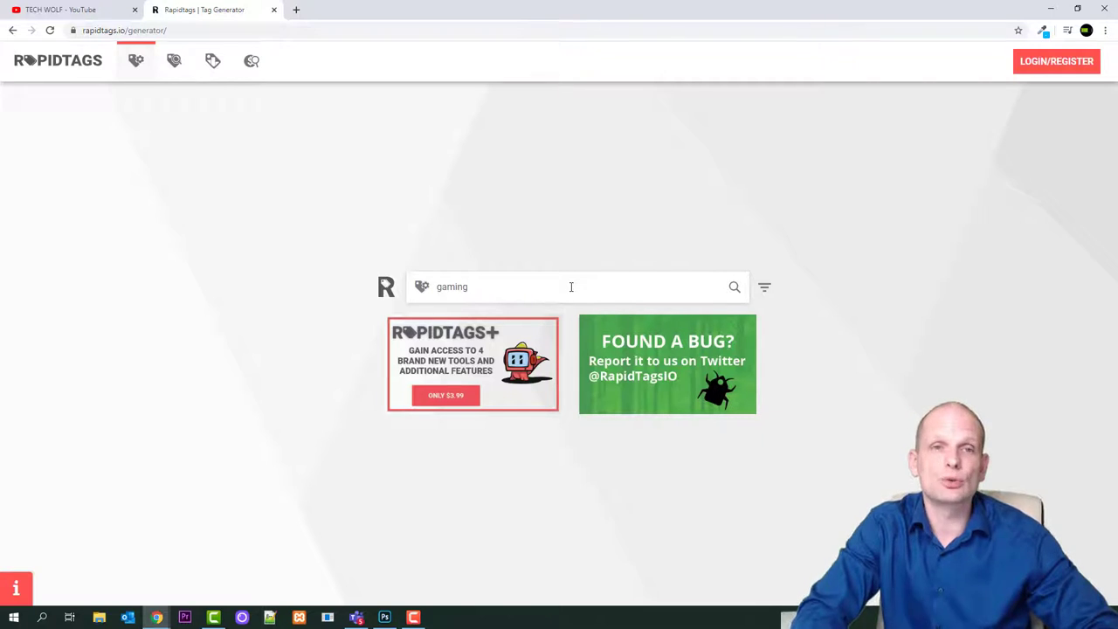
{"action": "mouse_move", "coordinate": [140, 67]}
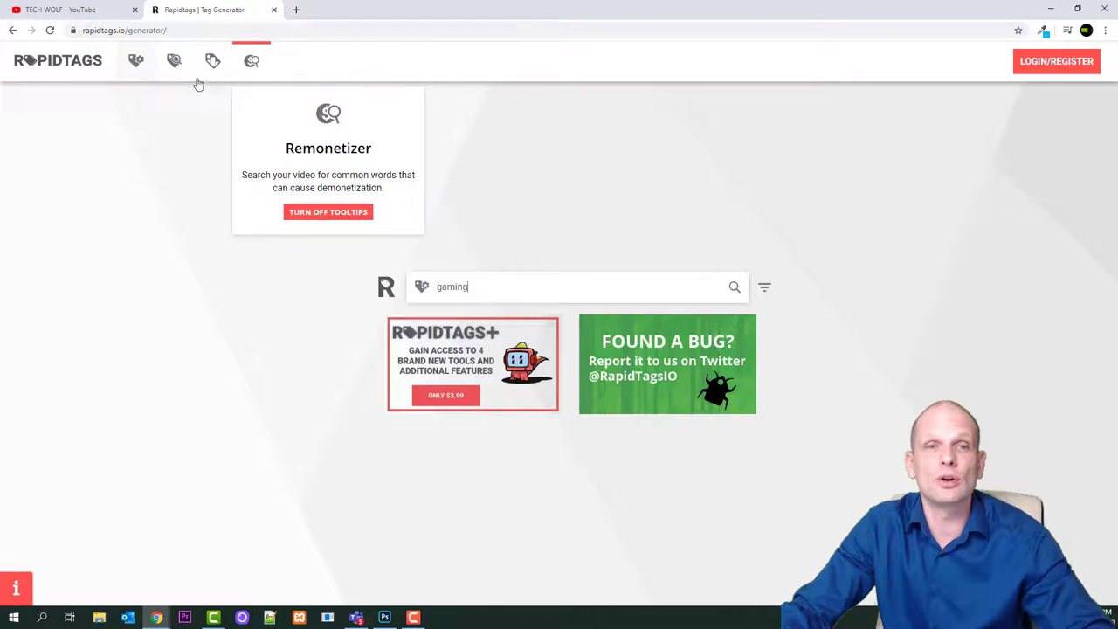
{"action": "mouse_move", "coordinate": [126, 85]}
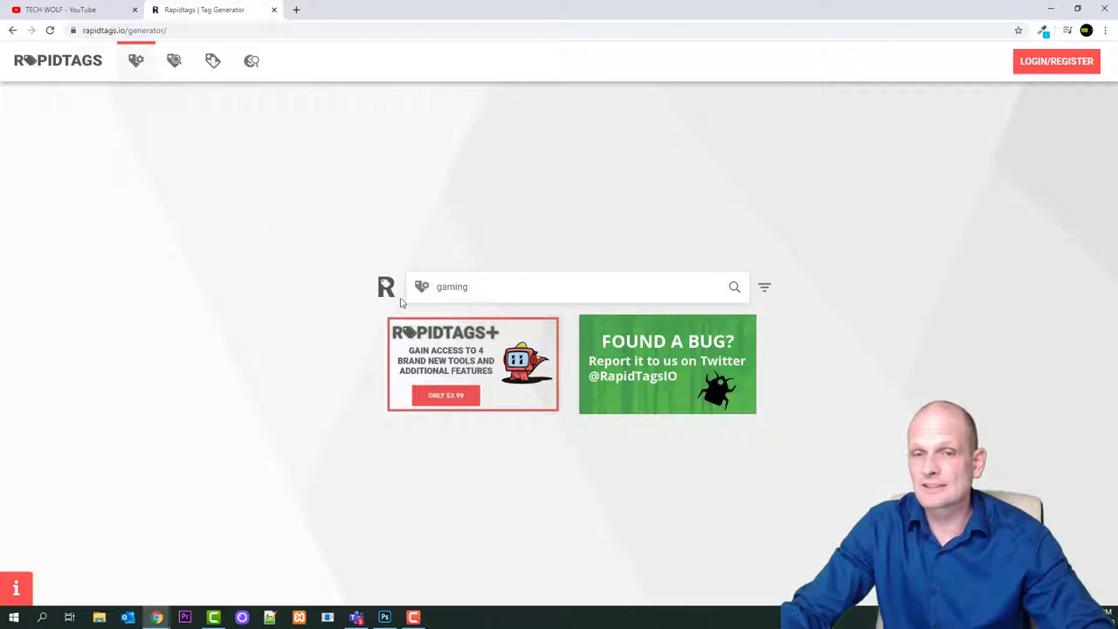
{"action": "left_click", "coordinate": [734, 287]}
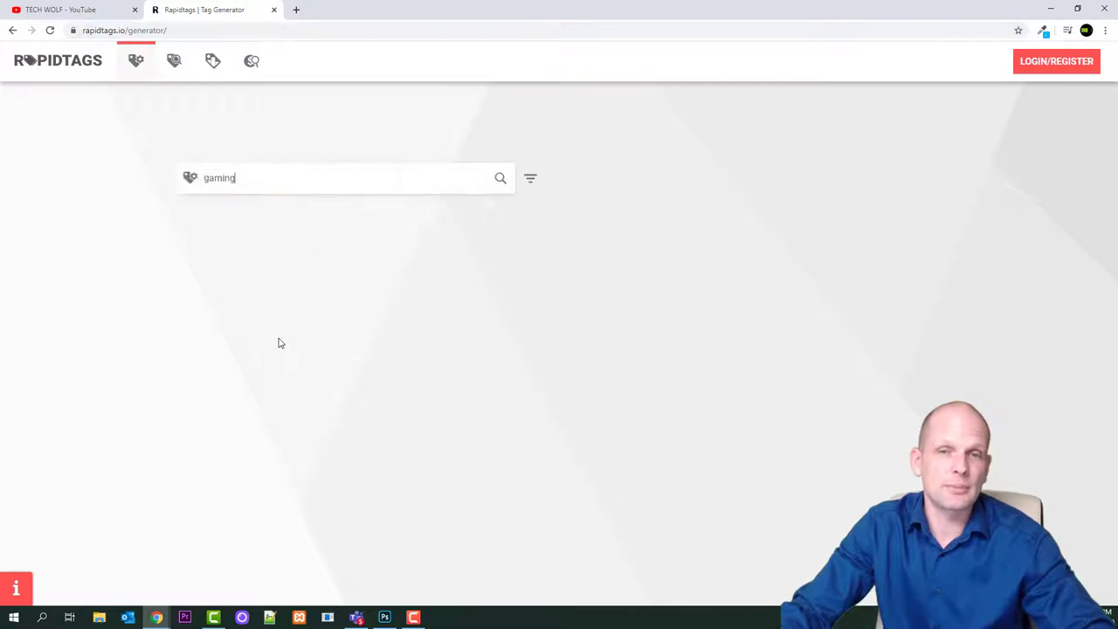
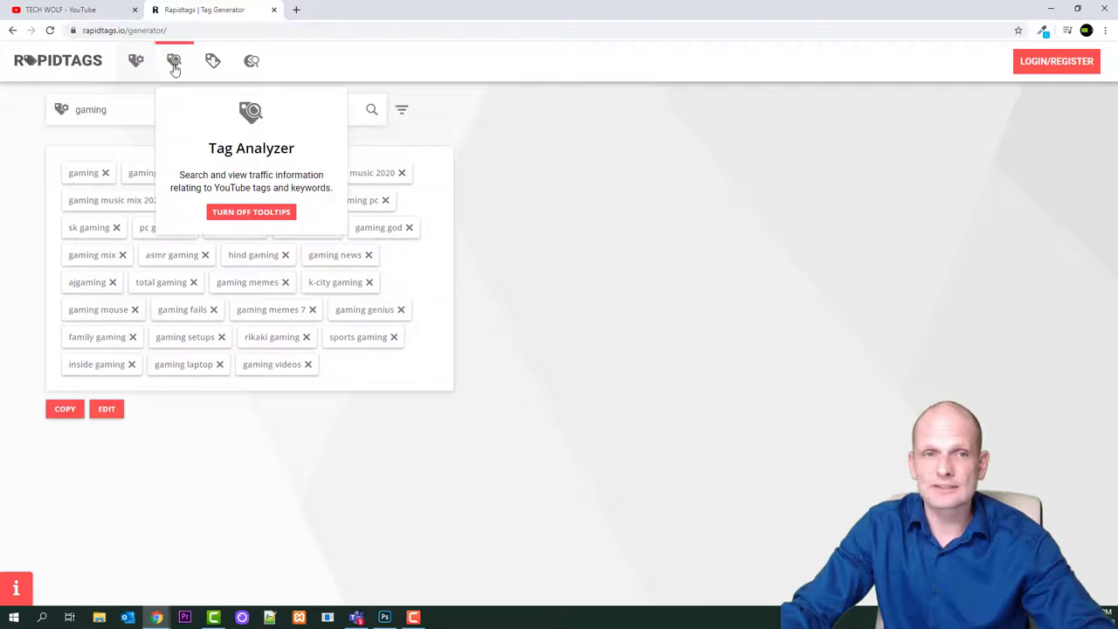
- Analyze the keyword "gaming" with the Tag Analyzer and look through the channels relating to it
{"action": "left_click", "coordinate": [174, 64]}
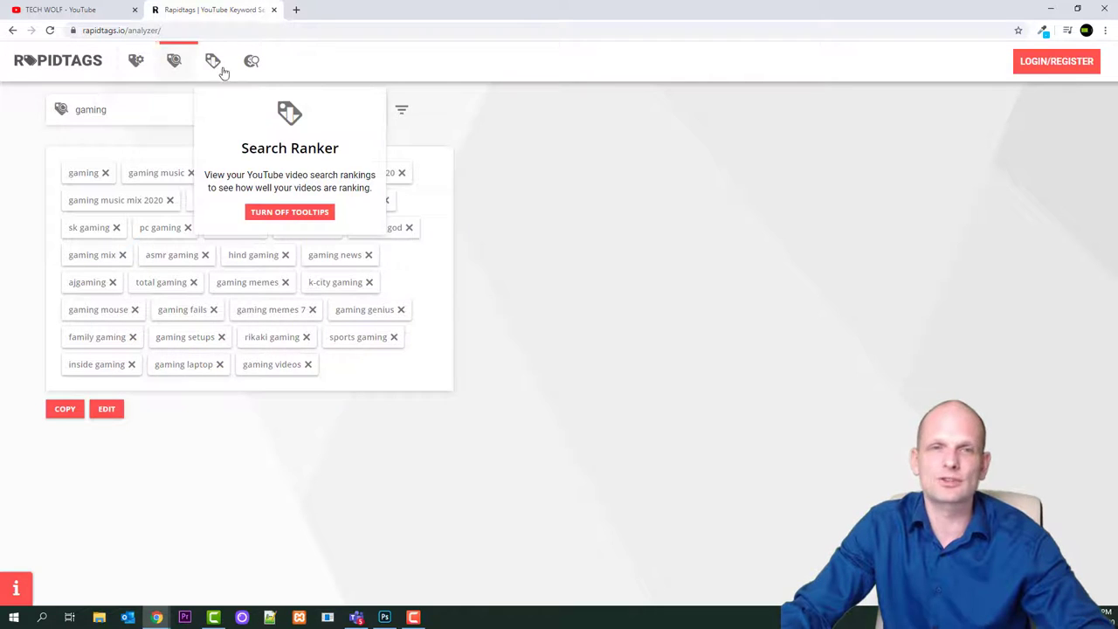
{"action": "left_click", "coordinate": [252, 61]}
{"action": "left_click", "coordinate": [178, 67]}
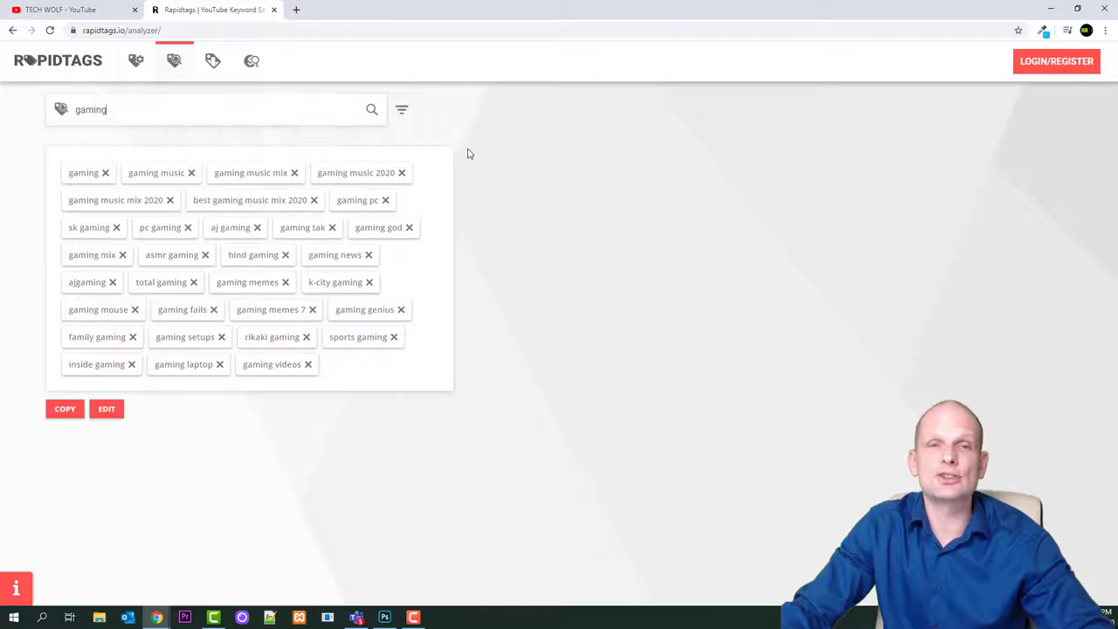
{"action": "left_click", "coordinate": [373, 111]}
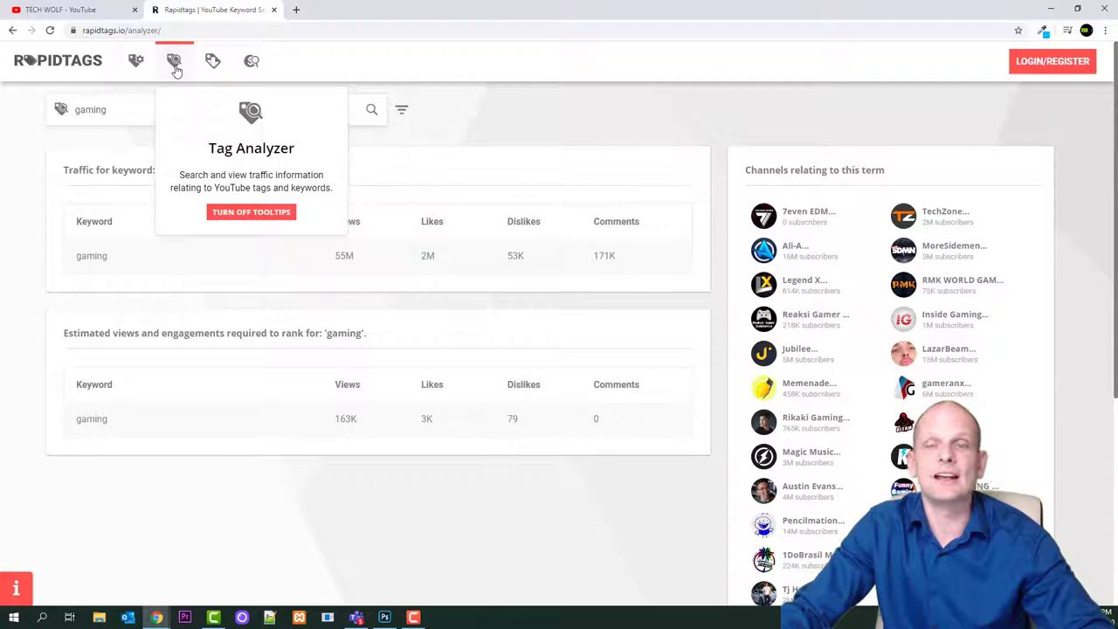
{"action": "scroll", "coordinate": [767, 293], "scroll_direction": "down", "scroll_amount": 3}
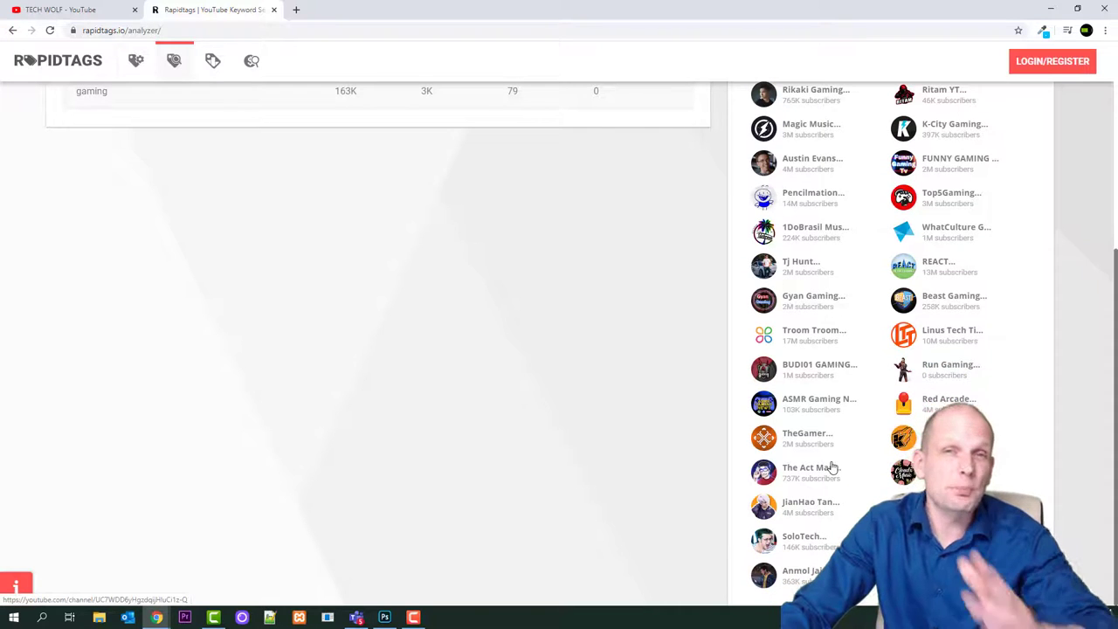
{"action": "scroll", "coordinate": [832, 468], "scroll_direction": "up", "scroll_amount": 4}
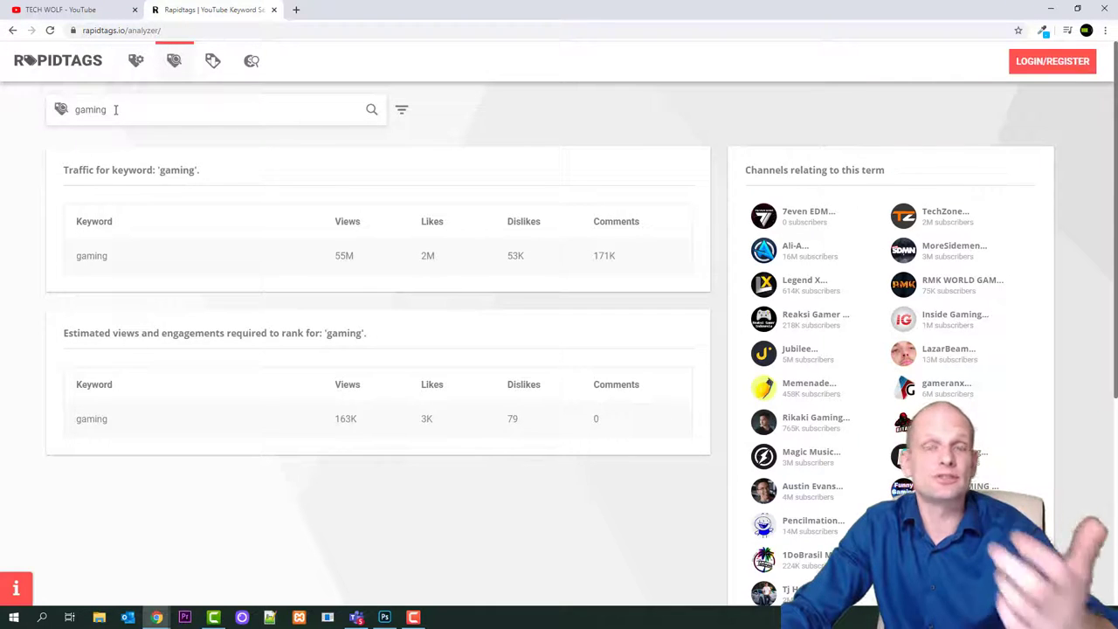
{"action": "left_click", "coordinate": [125, 112]}
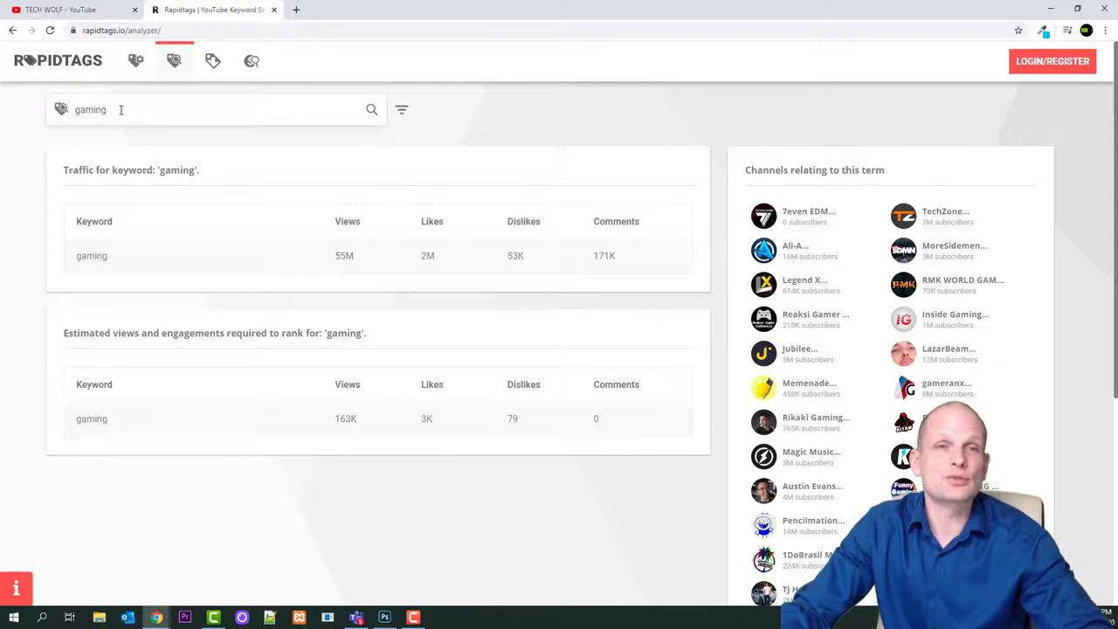
{"action": "left_click_drag", "start_coordinate": [115, 111], "coordinate": [103, 111]}
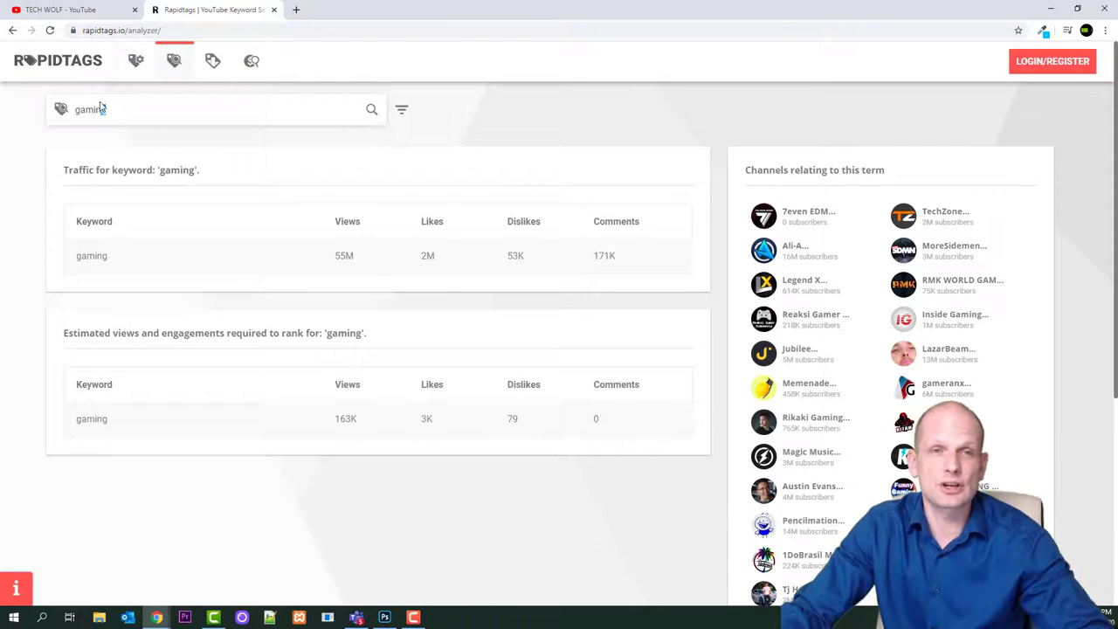
- Select the Search Ranker, and open the Google AdWords video campaign upload from the TECH WOLF YouTube channel in a new tab
{"action": "left_click", "coordinate": [213, 61]}
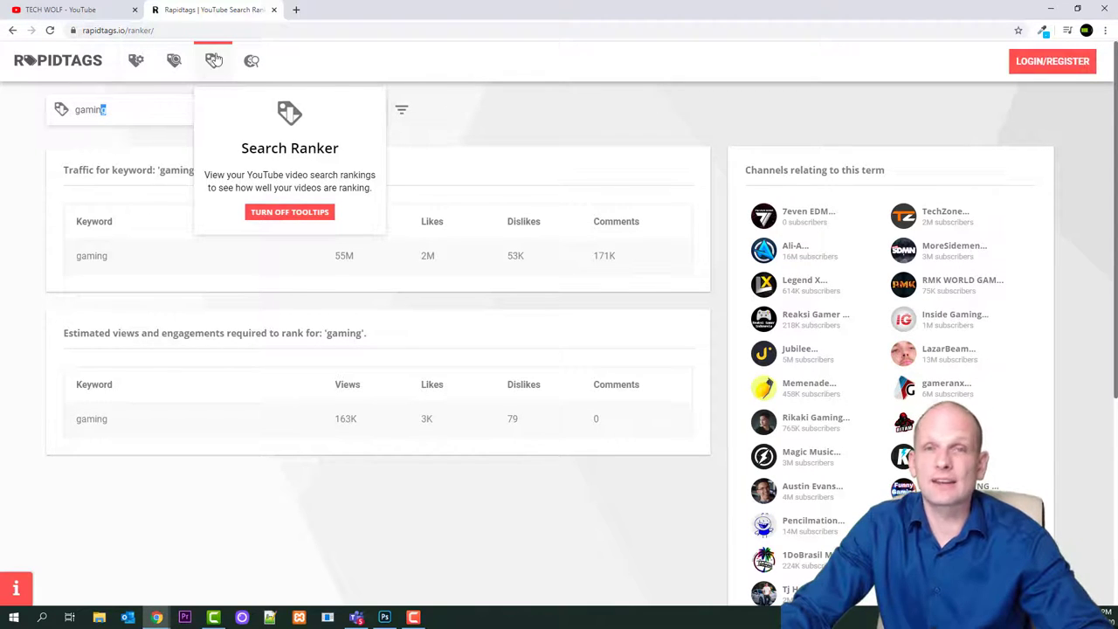
{"action": "left_click", "coordinate": [129, 17]}
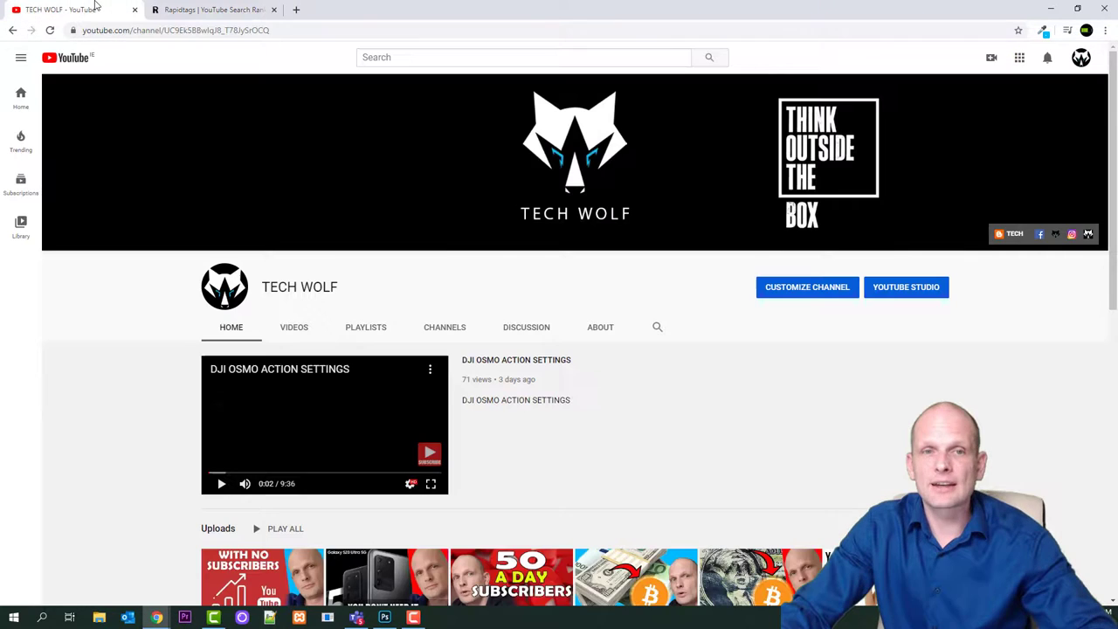
{"action": "scroll", "coordinate": [149, 239], "scroll_direction": "down", "scroll_amount": 3}
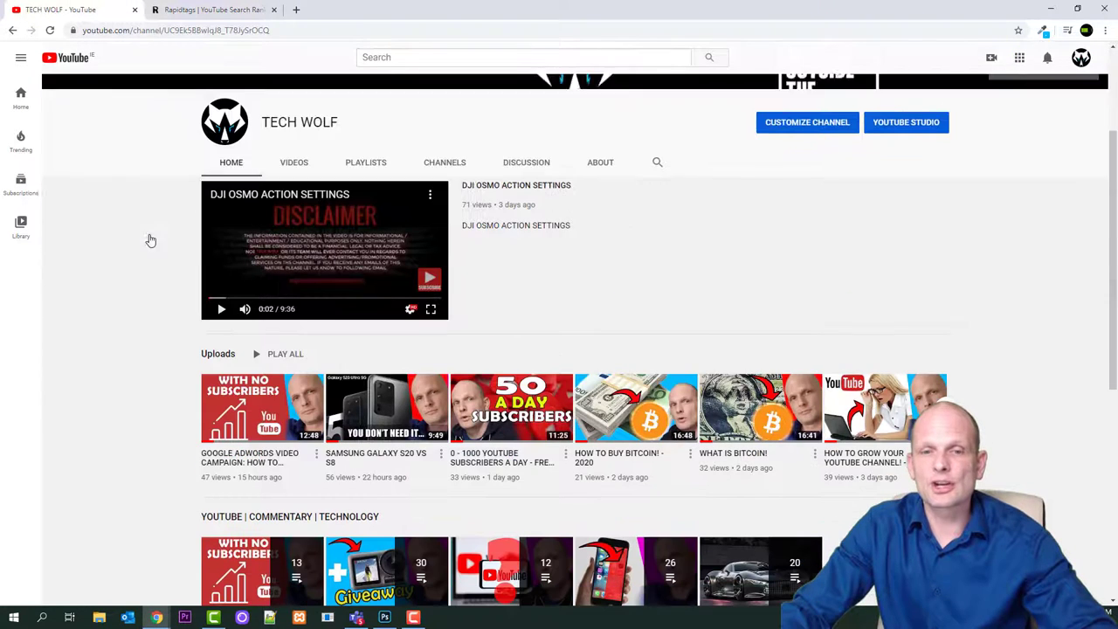
{"action": "middle_click", "coordinate": [260, 411]}
{"action": "left_click", "coordinate": [214, 11]}
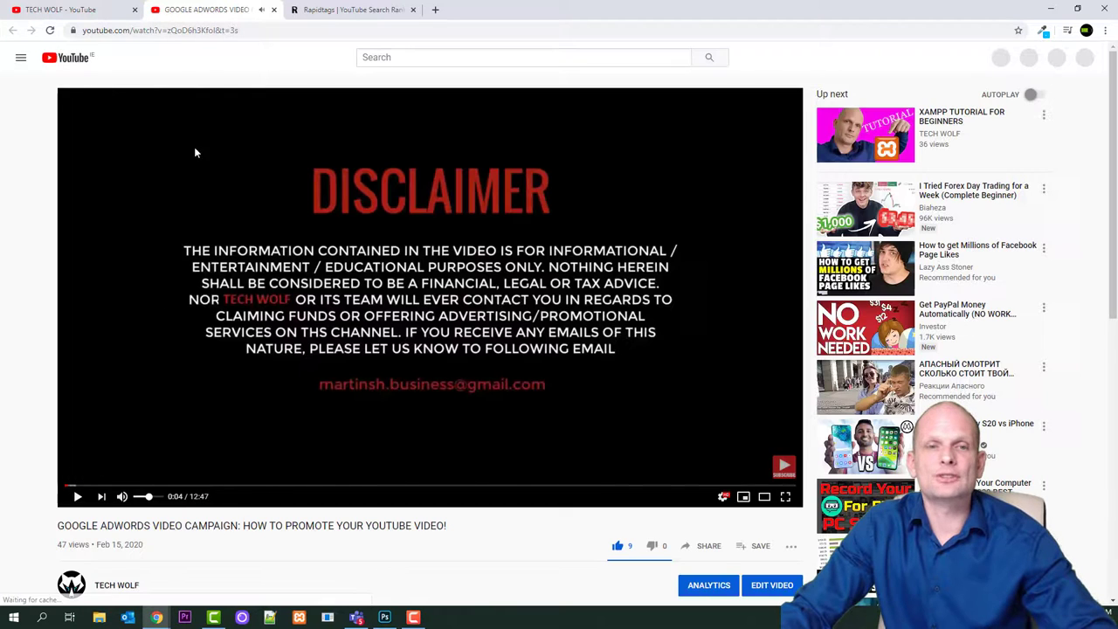
- Remove the "&t=3s" time parameter from the video's address and copy the shortened URL
{"action": "left_click", "coordinate": [255, 26]}
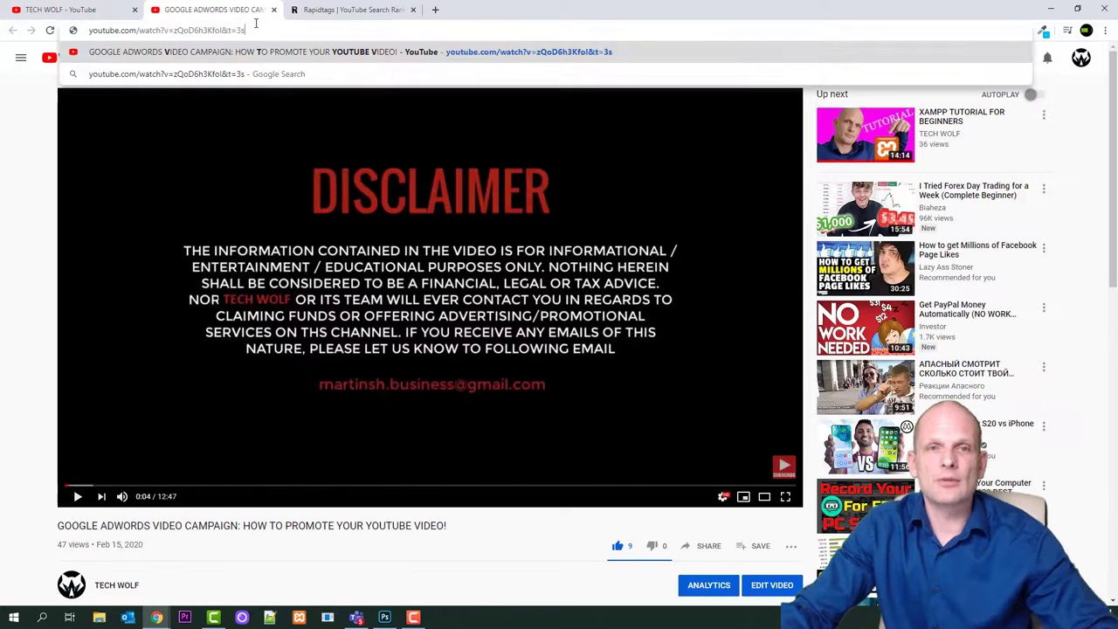
{"action": "left_click", "coordinate": [256, 26]}
{"action": "key", "text": "BackSpace"}
{"action": "key", "text": "BackSpace"}
{"action": "key", "text": "BackSpace"}
{"action": "key", "text": "BackSpace"}
{"action": "key", "text": "BackSpace"}
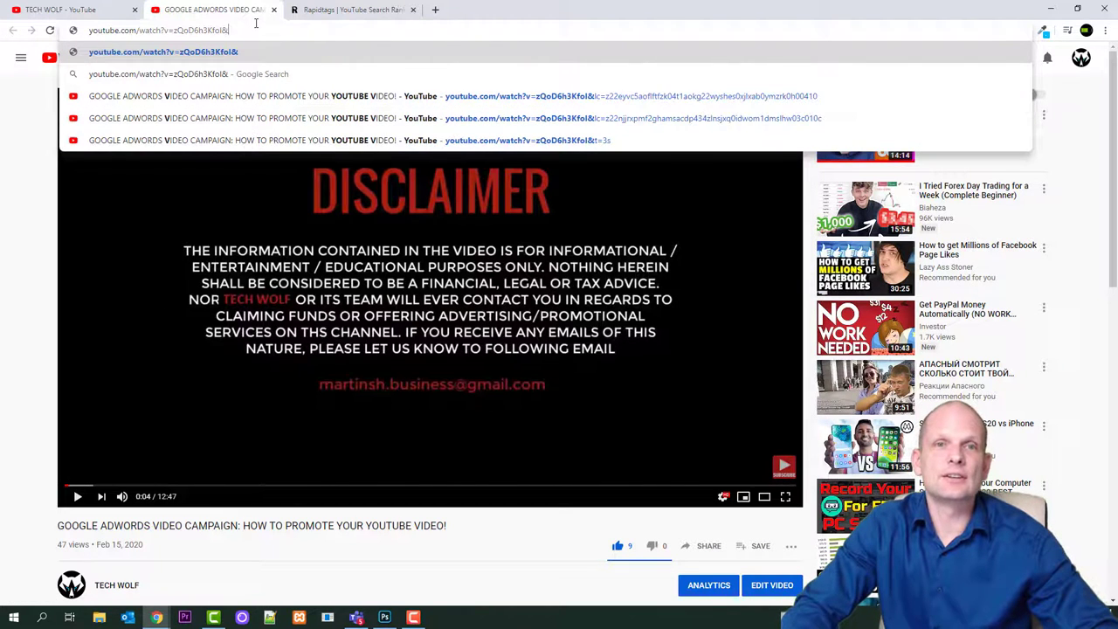
{"action": "left_click_drag", "start_coordinate": [239, 32], "coordinate": [45, 29]}
{"action": "key", "text": "ctrl+c"}
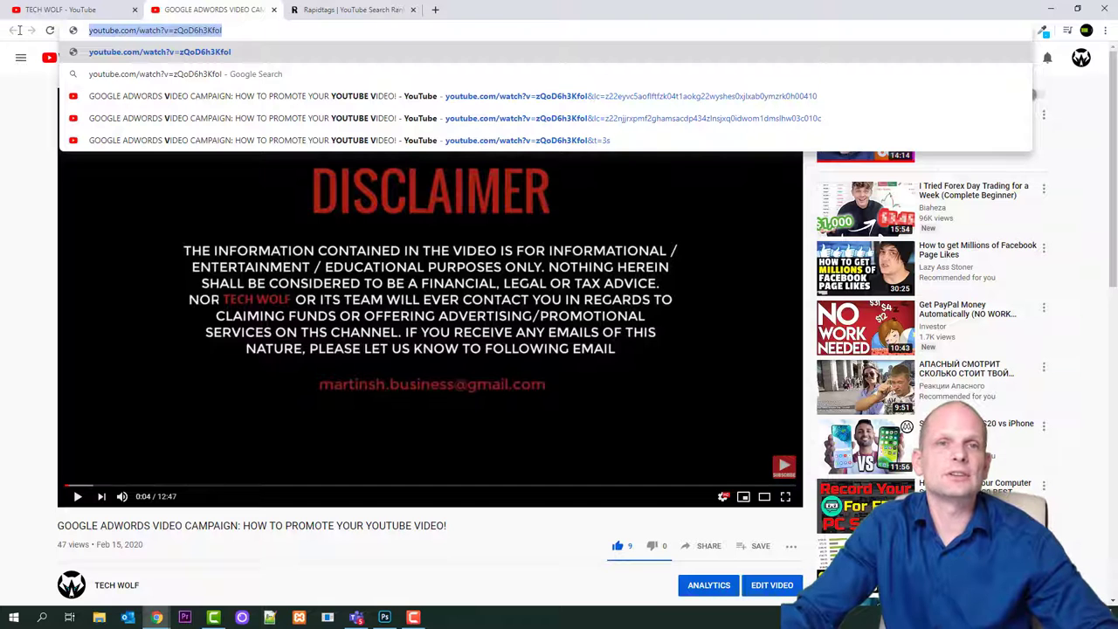
- Replace "gaming" in the Rapidtags Search Ranker with the copied video URL and run the rank search
{"action": "left_click", "coordinate": [327, 9]}
{"action": "left_click_drag", "start_coordinate": [101, 109], "coordinate": [55, 112]}
{"action": "key", "text": "ctrl+v"}
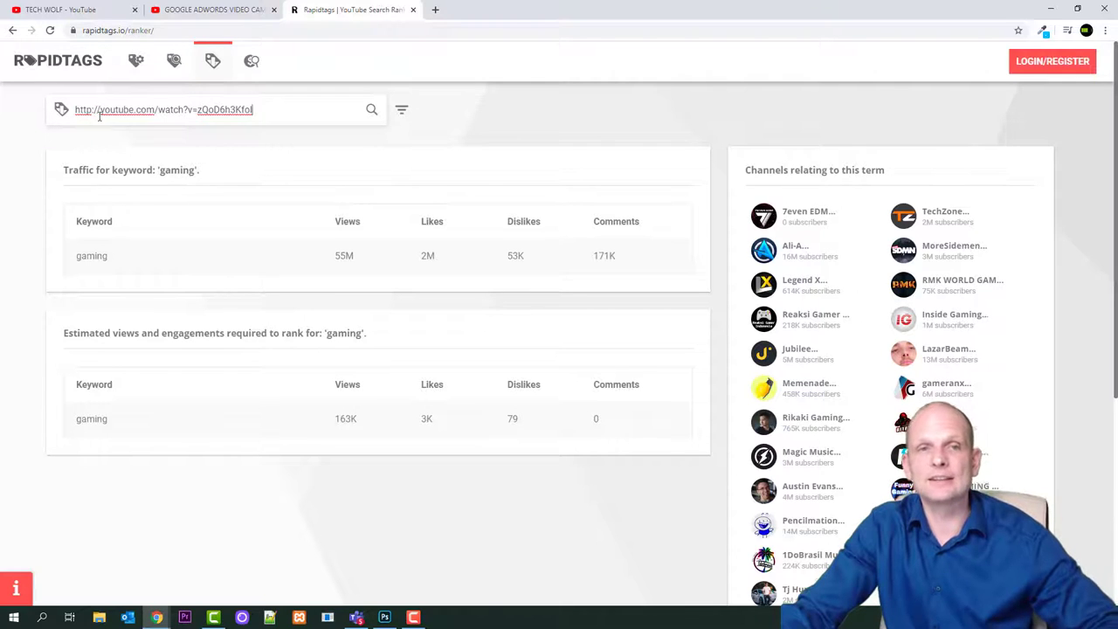
{"action": "left_click", "coordinate": [201, 12]}
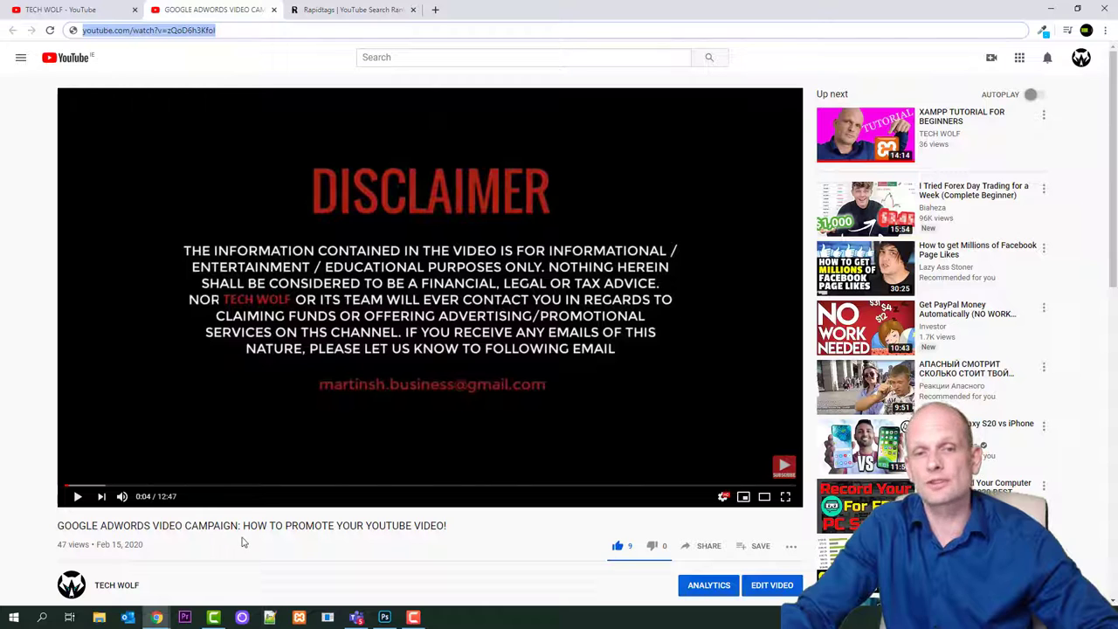
{"action": "left_click", "coordinate": [332, 10]}
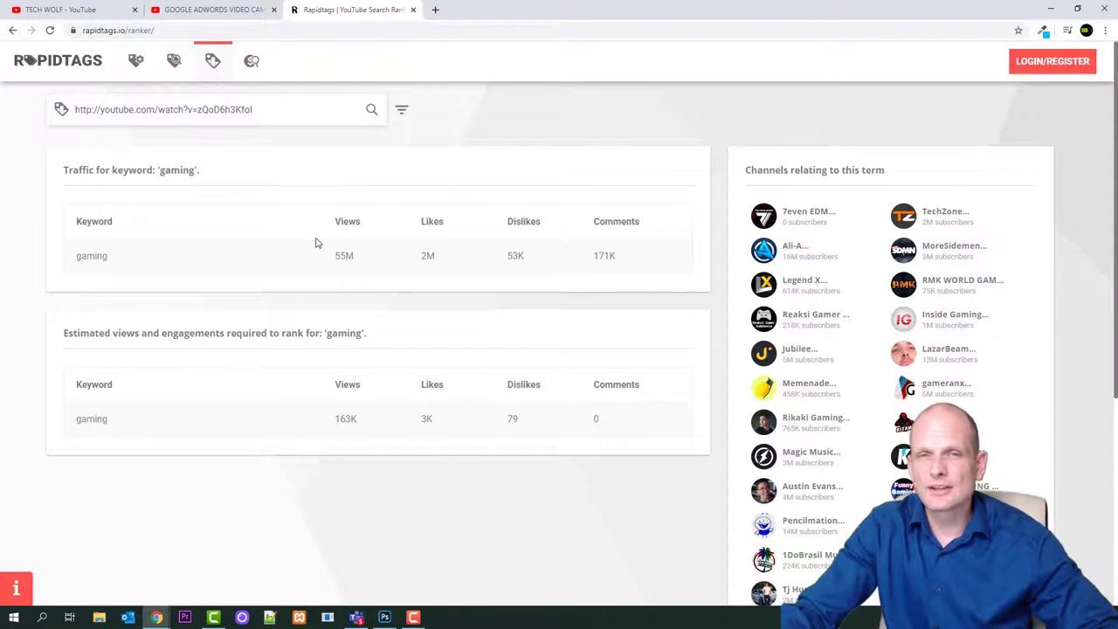
{"action": "left_click", "coordinate": [372, 111]}
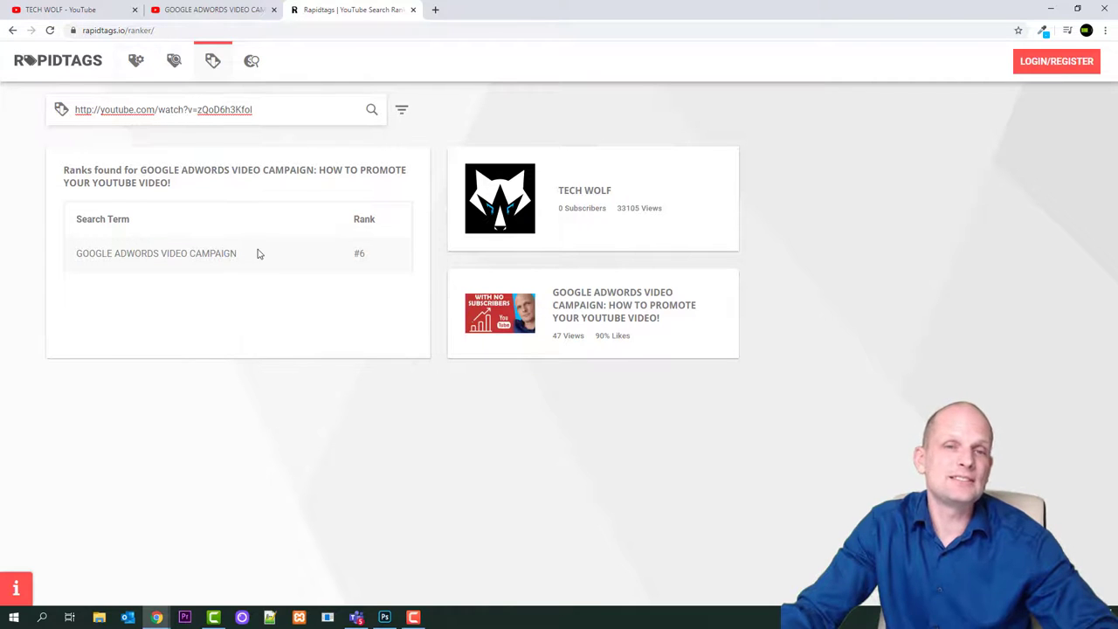
- Examine the search term the video ranks for, and read the Search Ranker's usage information
{"action": "left_click_drag", "start_coordinate": [237, 254], "coordinate": [135, 253]}
{"action": "left_click", "coordinate": [57, 260]}
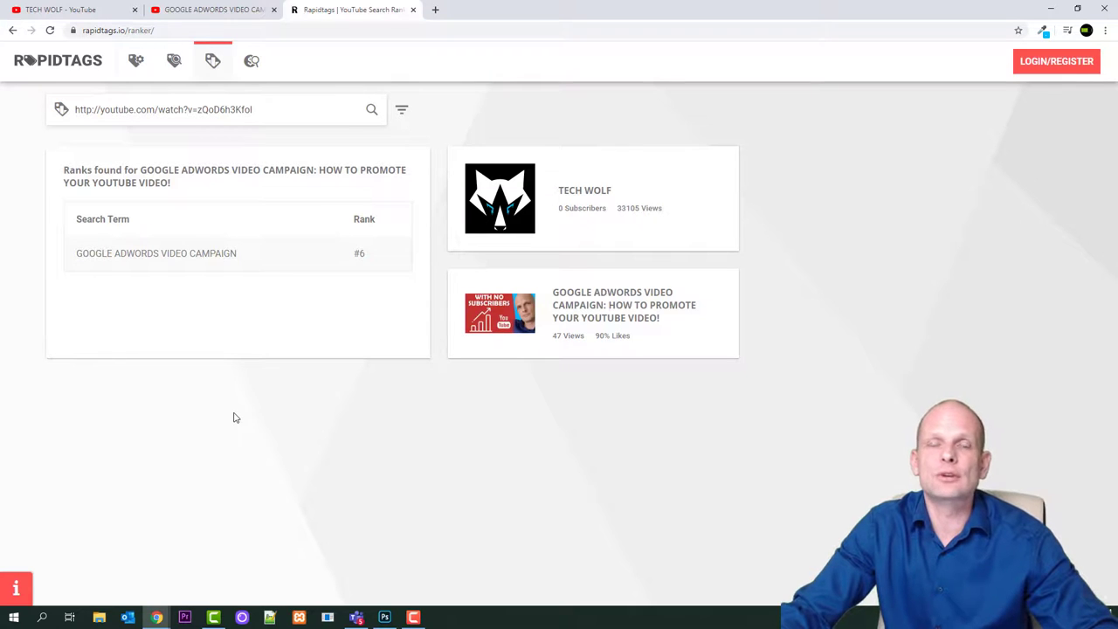
{"action": "left_click", "coordinate": [16, 590]}
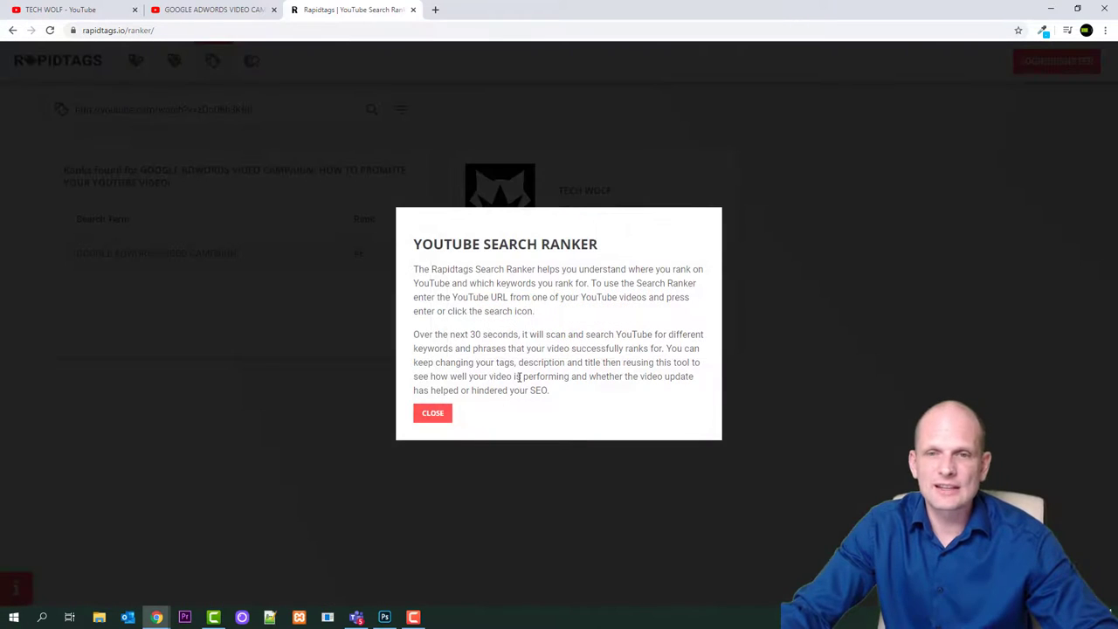
{"action": "left_click", "coordinate": [433, 413]}
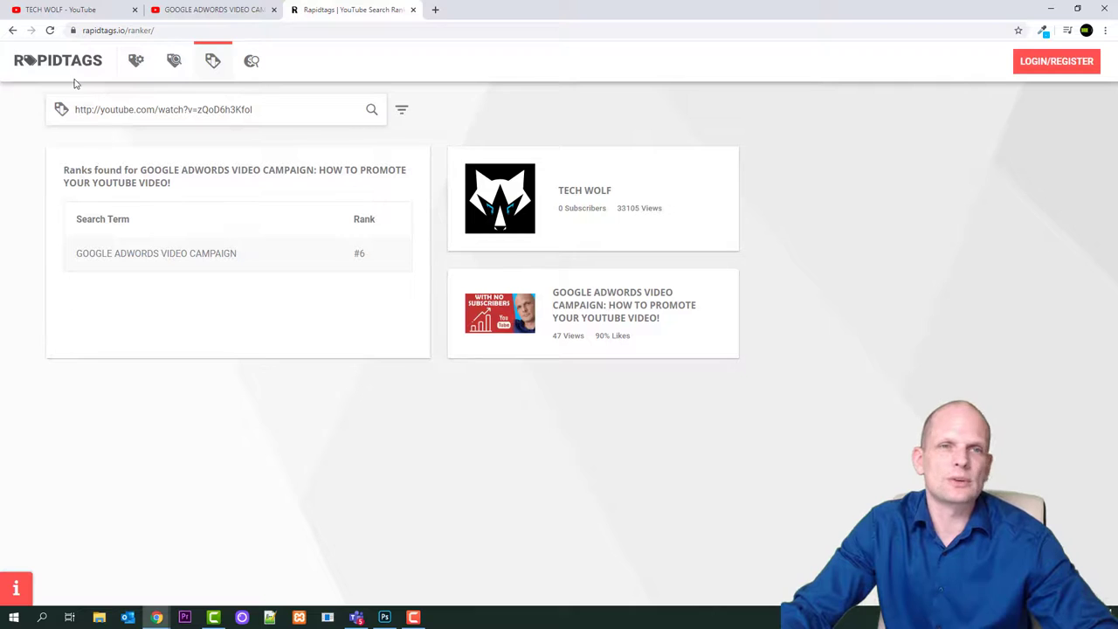
- Return to the start page of the Tag Generator
{"action": "left_click", "coordinate": [135, 61]}
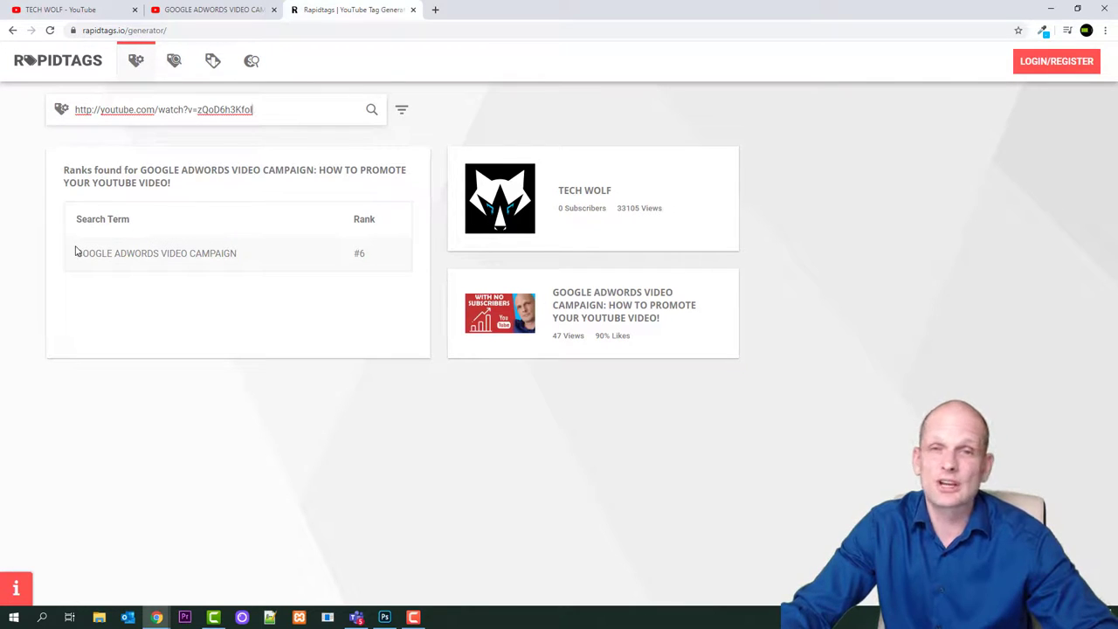
{"action": "left_click", "coordinate": [140, 77]}
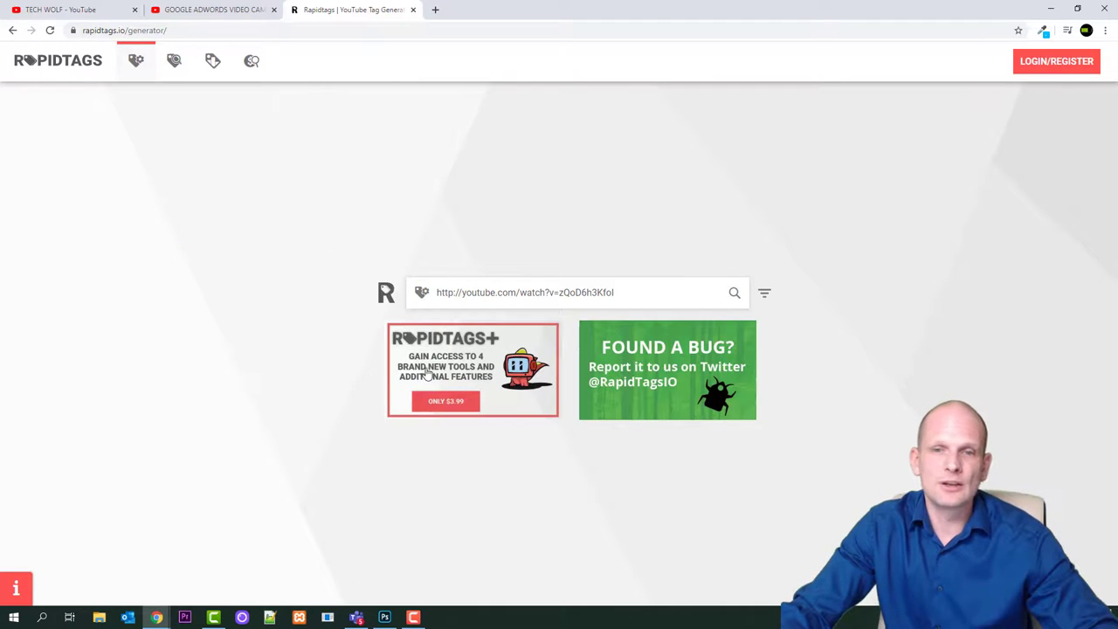